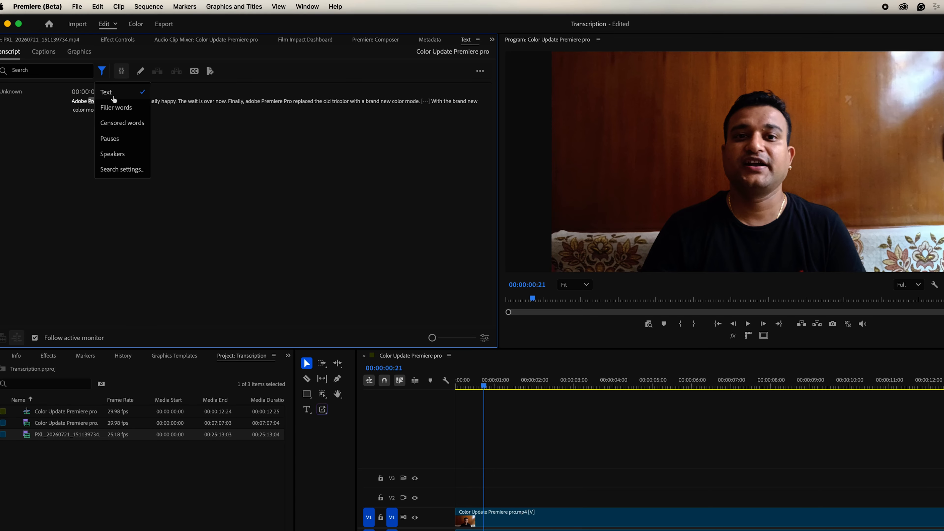
# Filter the transcript for pauses and remove both found pauses with the Extract option, returning to the sequence start
pyautogui.click(107, 139)
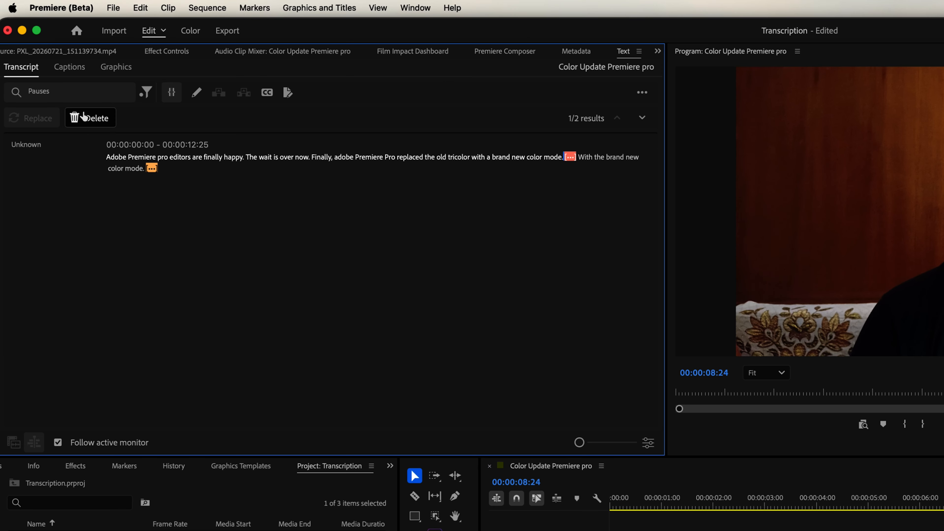
pyautogui.click(55, 90)
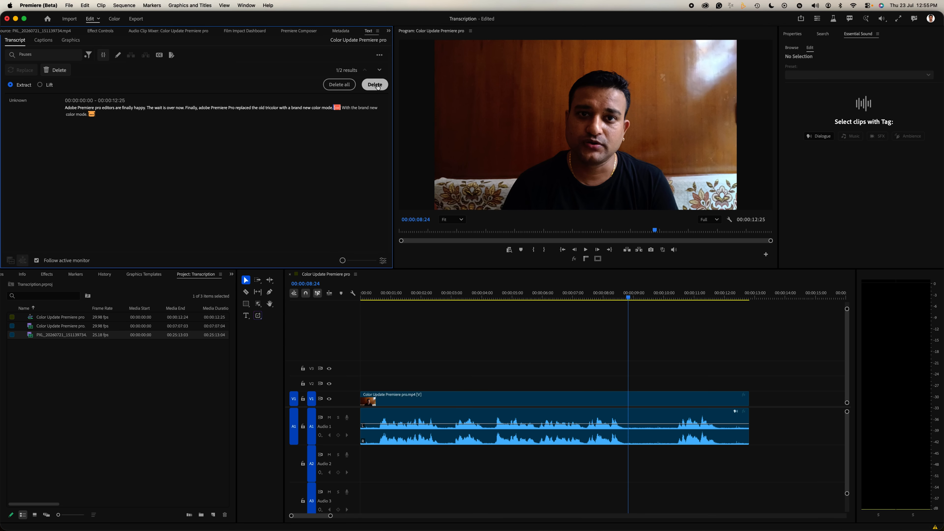
pyautogui.click(639, 144)
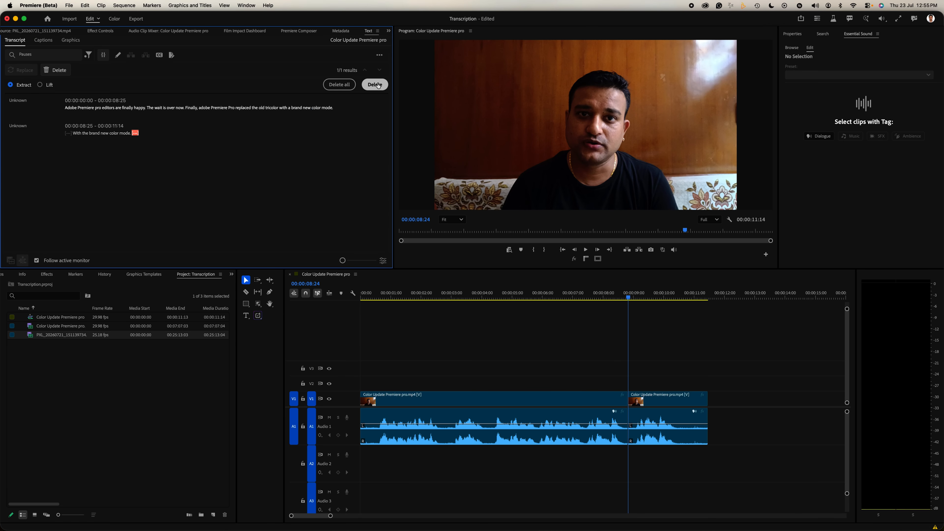
pyautogui.click(374, 86)
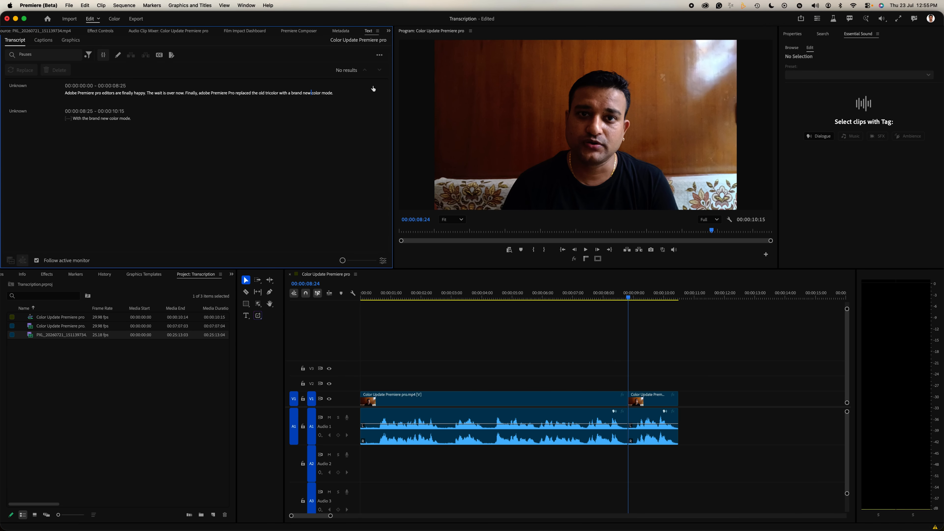
pyautogui.press('Home')
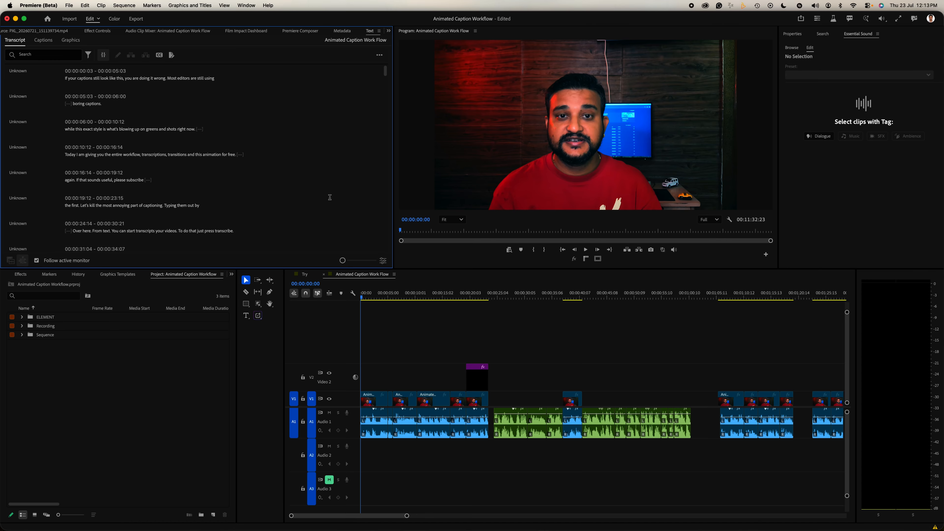
# Open caption creation for the Animated Caption Work Flow transcript and expand its preferences, keeping the Subtitle format with no style
pyautogui.click(368, 303)
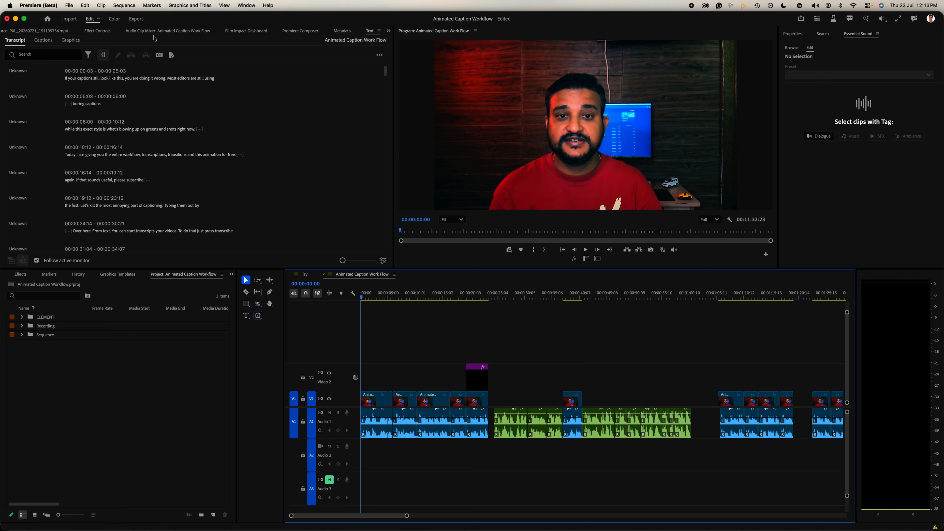
pyautogui.click(160, 55)
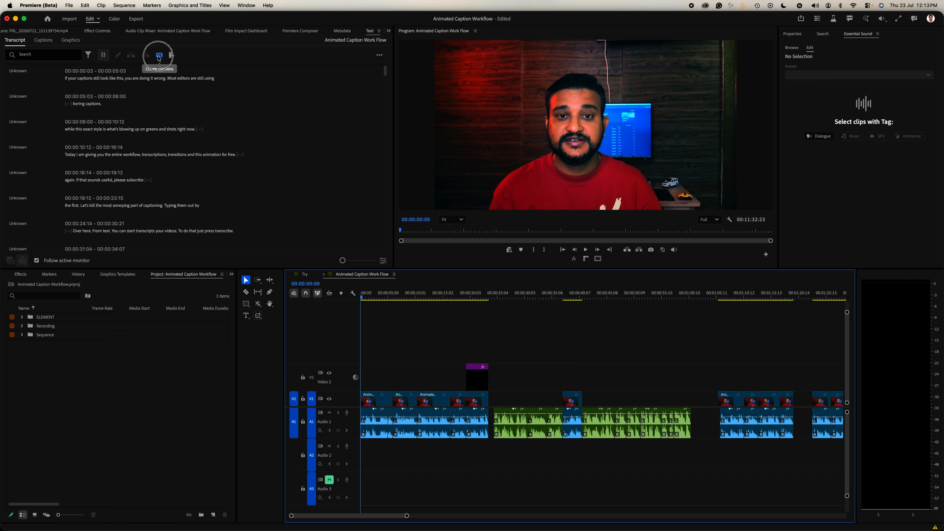
pyautogui.click(404, 280)
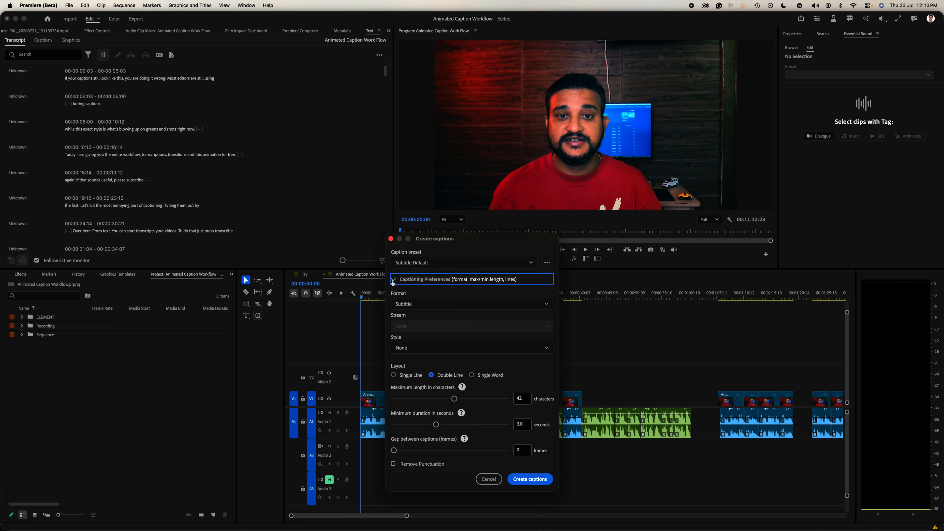
pyautogui.click(409, 304)
pyautogui.click(407, 366)
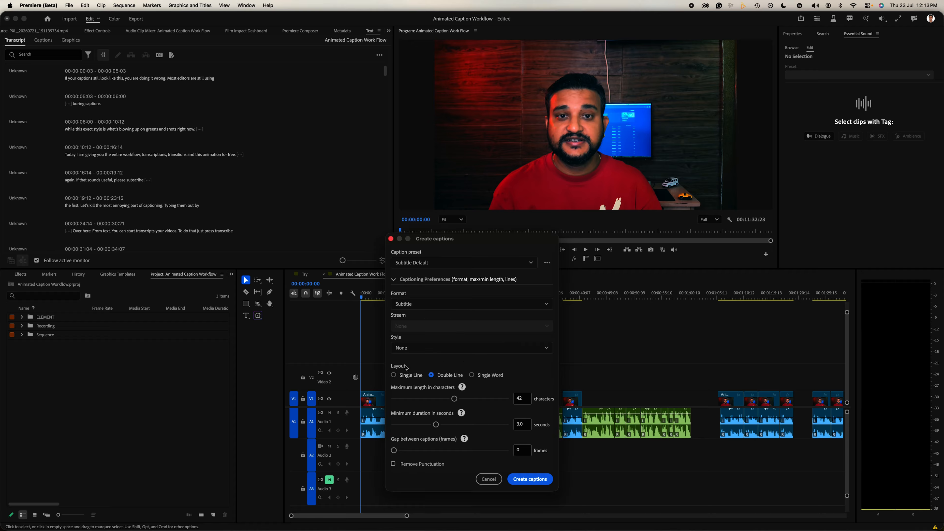
pyautogui.click(404, 349)
pyautogui.click(412, 341)
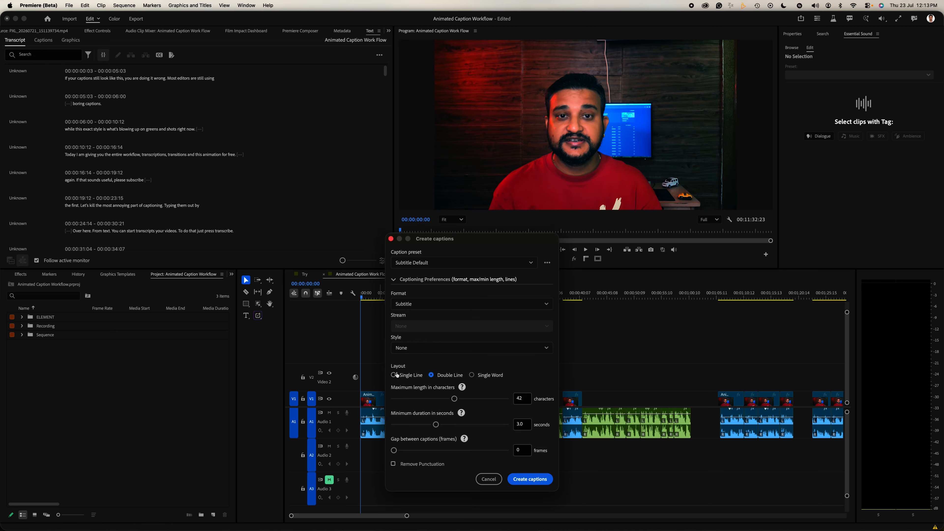
# Create single-line captions with a maximum length of 15 characters and a minimum duration of 1.5 seconds
pyautogui.moveTo(454, 398); pyautogui.dragTo(401, 426)
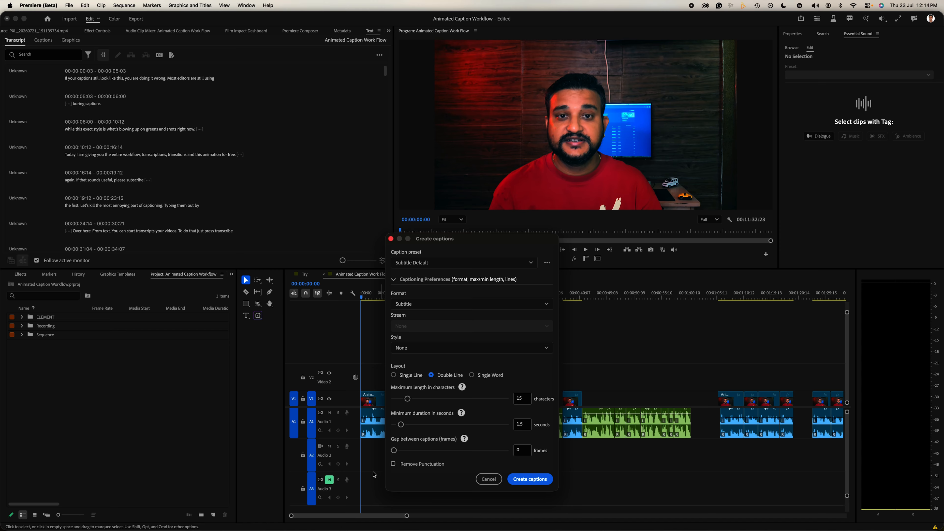
pyautogui.click(393, 376)
pyautogui.click(528, 480)
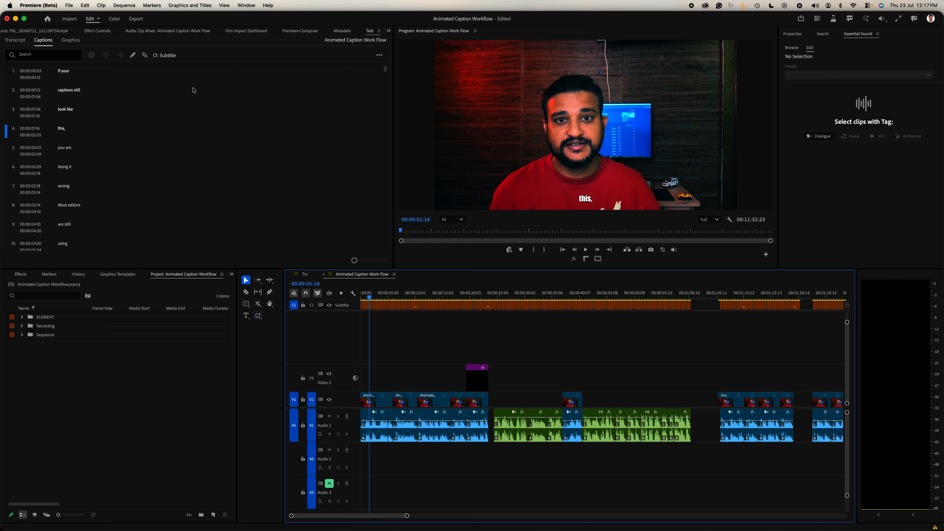
# Open caption translation for the English subtitles and choose Dutch and Filipino as target languages
pyautogui.moveTo(143, 57)
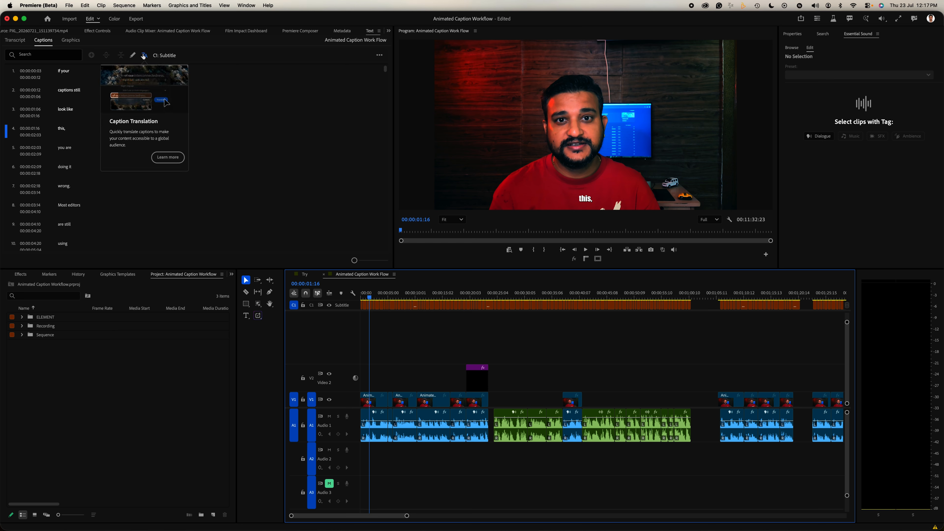
pyautogui.click(143, 56)
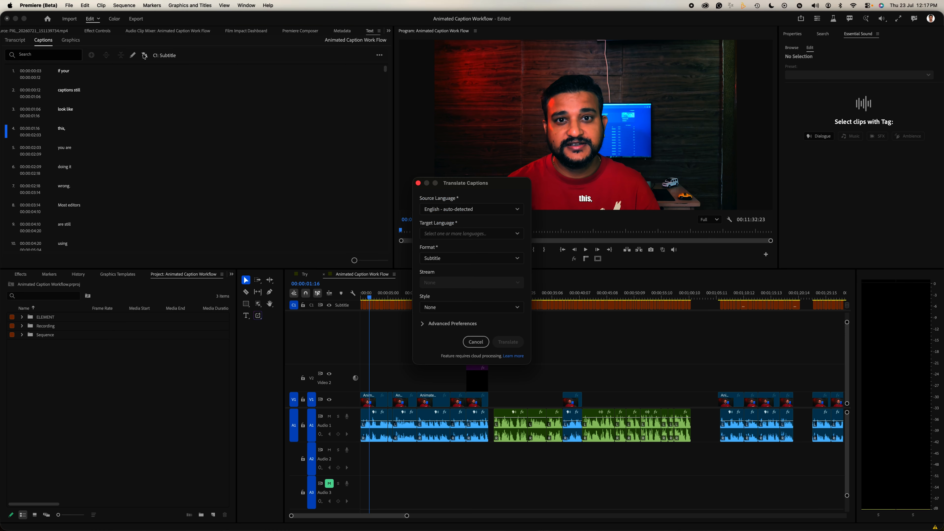
pyautogui.click(459, 233)
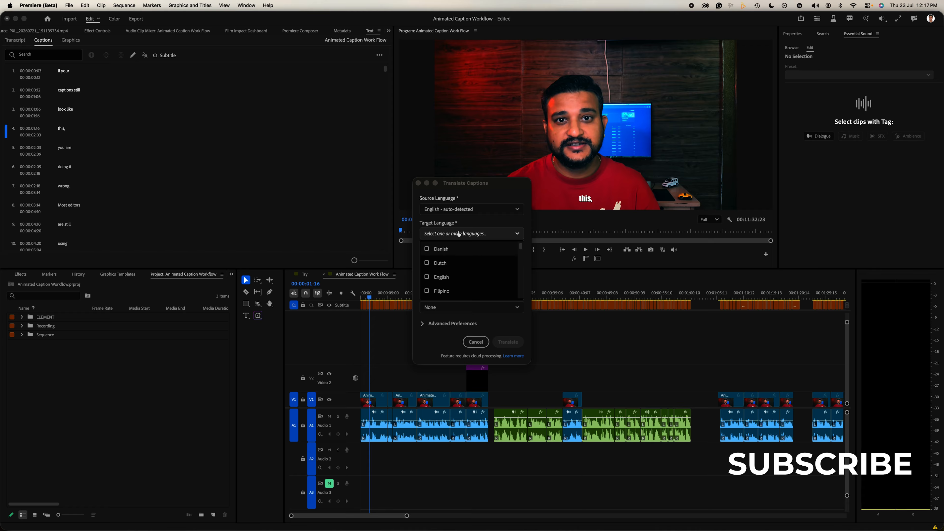
pyautogui.click(427, 263)
pyautogui.click(427, 293)
pyautogui.moveTo(521, 245); pyautogui.dragTo(519, 267)
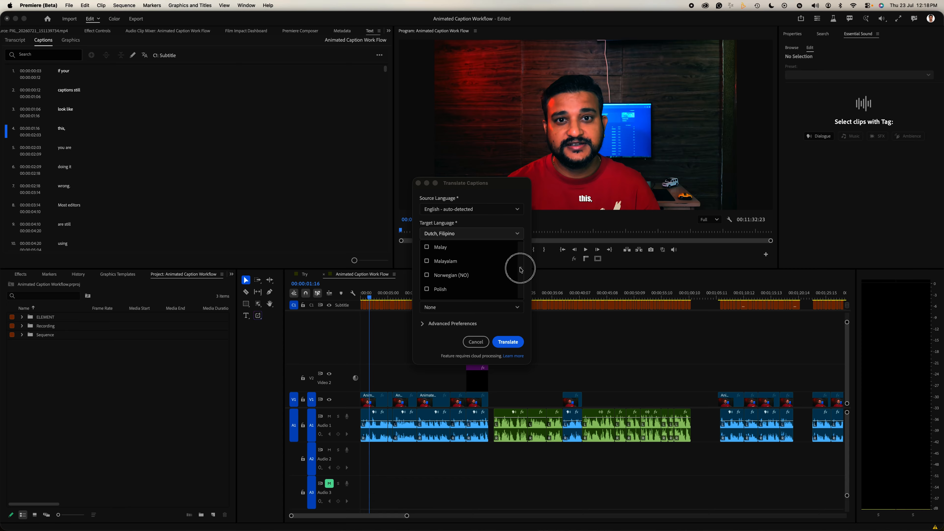
# Reduce the translation's maximum caption length, set a 1.5-second minimum duration and single lines, and translate the captions
pyautogui.click(422, 322)
pyautogui.click(422, 323)
pyautogui.moveTo(476, 350); pyautogui.dragTo(428, 372)
pyautogui.click(433, 373)
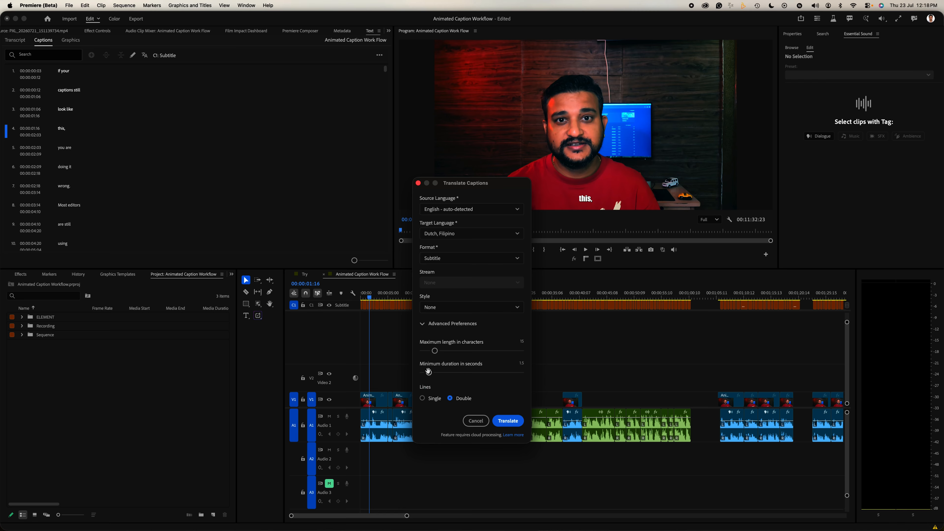
pyautogui.click(422, 398)
pyautogui.click(504, 421)
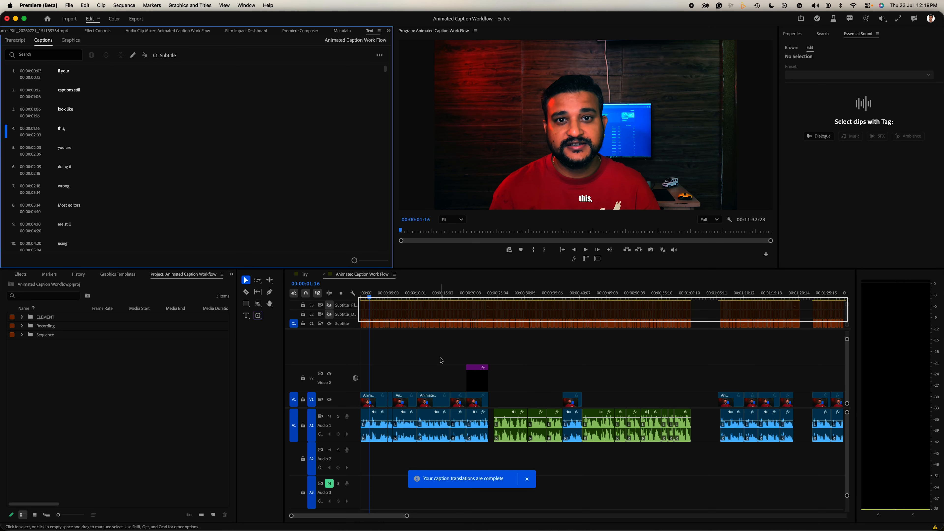
# Preview the Dutch caption track, hide it again, and display the Filipino caption track
pyautogui.click(329, 314)
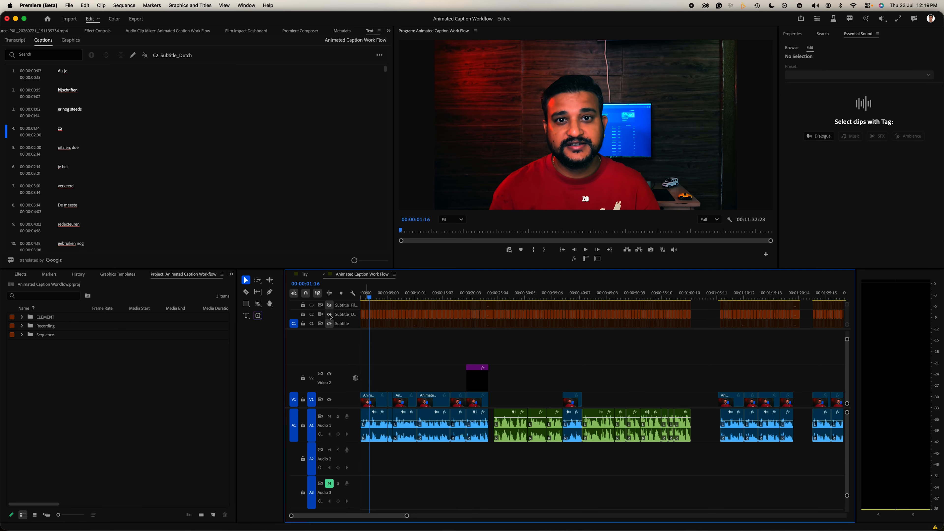
pyautogui.click(329, 315)
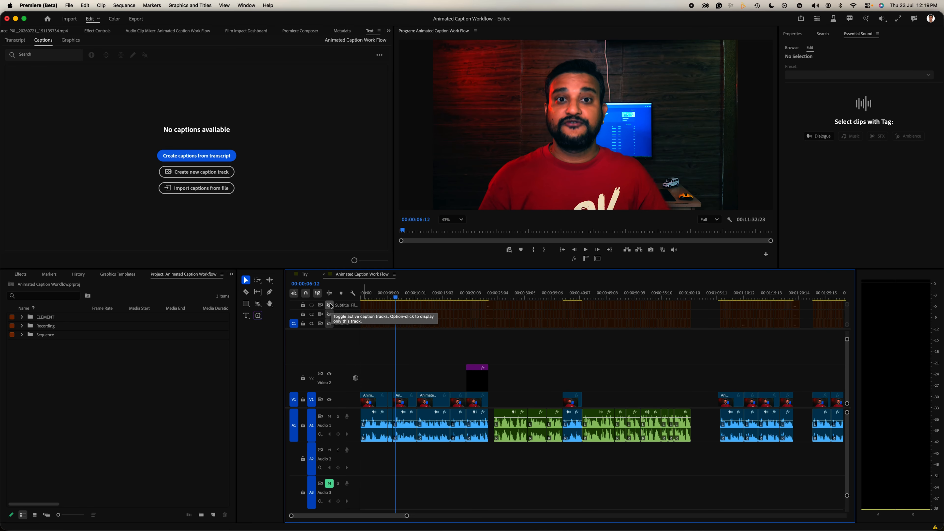
pyautogui.click(328, 304)
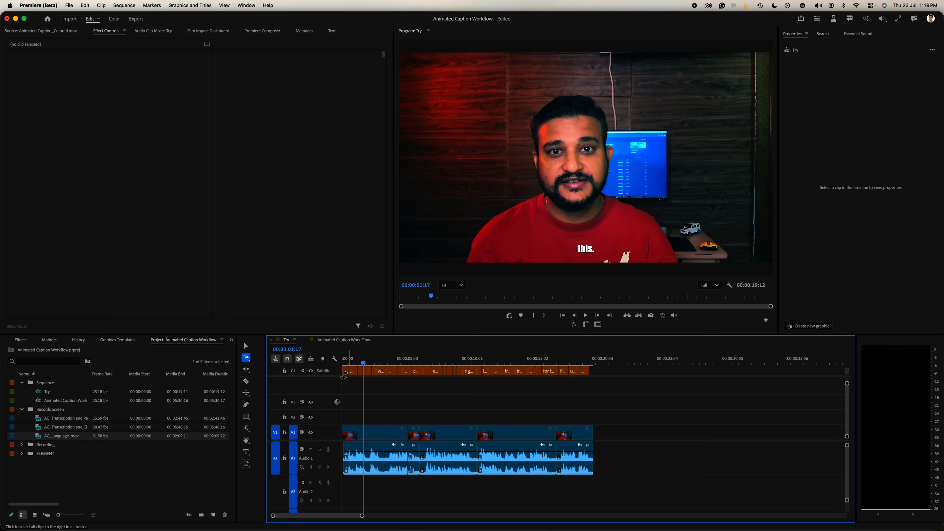
# Select all caption clips in the Try sequence and set their text to Montserrat Bold in all caps
pyautogui.click(346, 370)
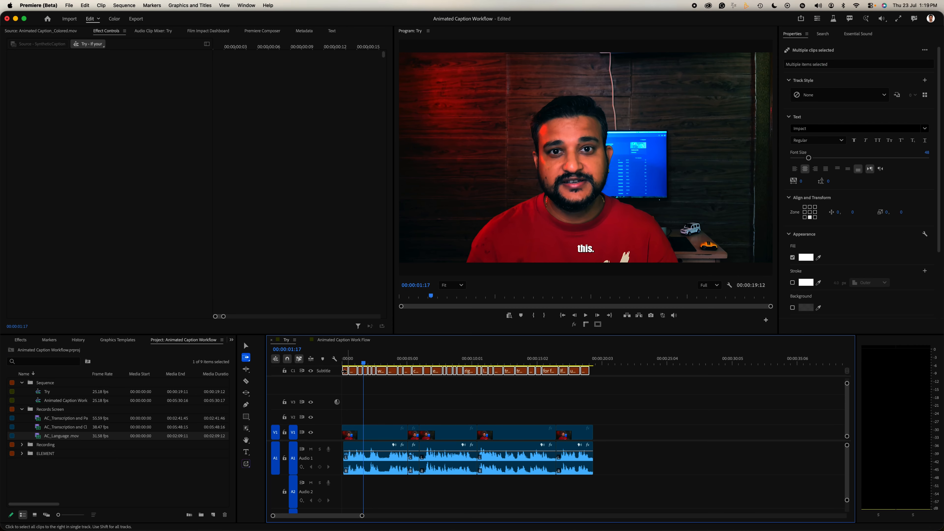
pyautogui.click(813, 128)
pyautogui.write('mo')
pyautogui.click(829, 257)
pyautogui.click(877, 141)
# Raise the selected captions to a vertical position of -282, set the font size to 66, and play the sequence from the start
pyautogui.moveTo(852, 214); pyautogui.dragTo(775, 244)
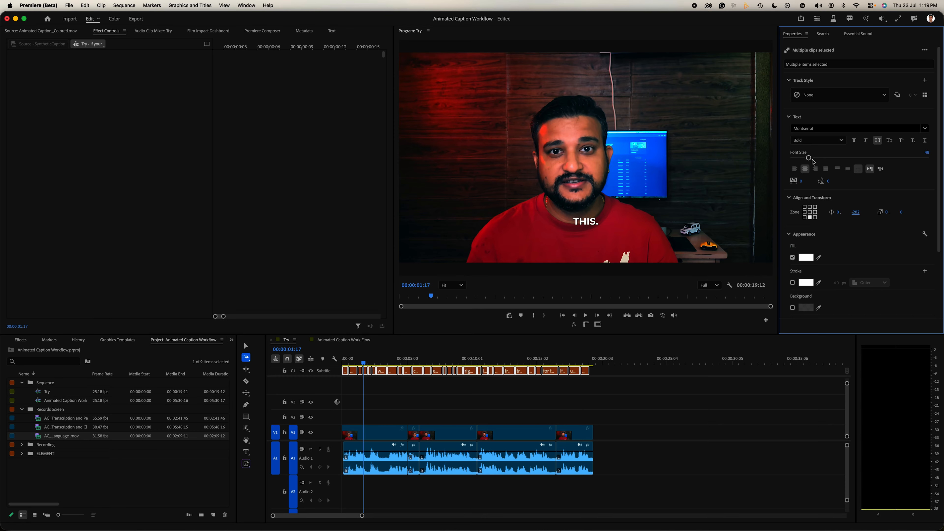
pyautogui.moveTo(810, 159); pyautogui.dragTo(816, 159)
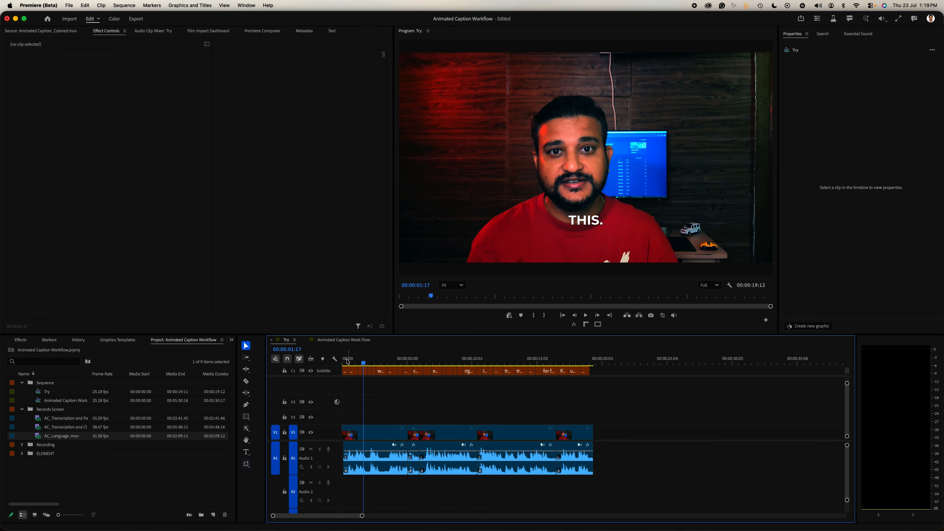
pyautogui.click(344, 361)
pyautogui.press('space')
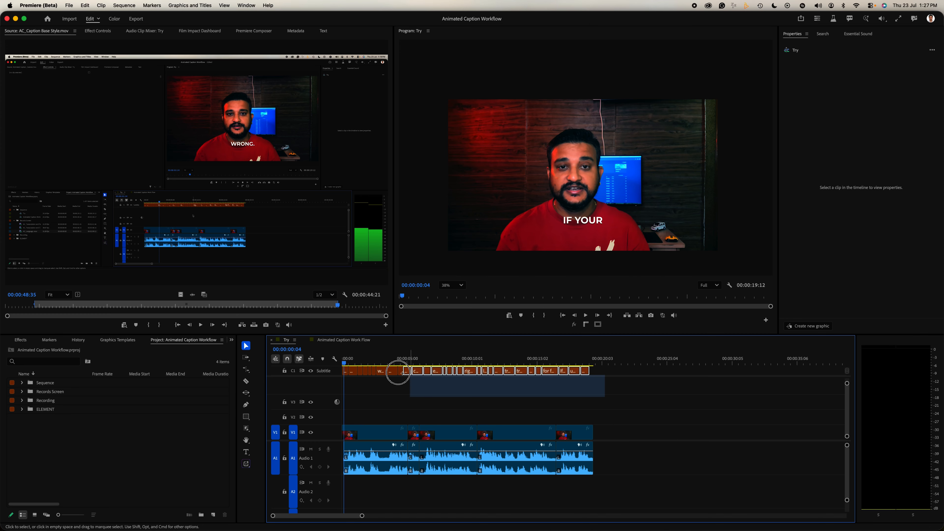
# Select all captions on the subtitle track and save their look as a new track style named Caption 01
pyautogui.moveTo(398, 372); pyautogui.dragTo(341, 369)
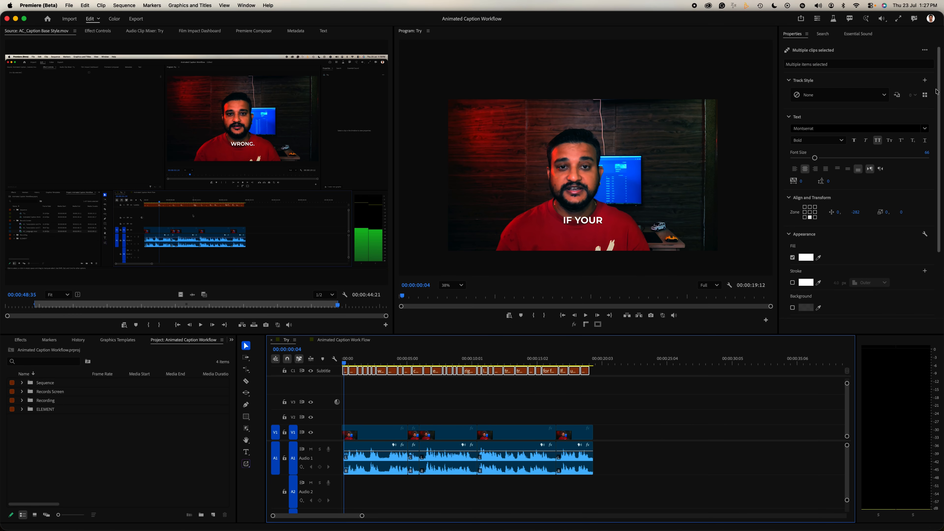
pyautogui.click(924, 80)
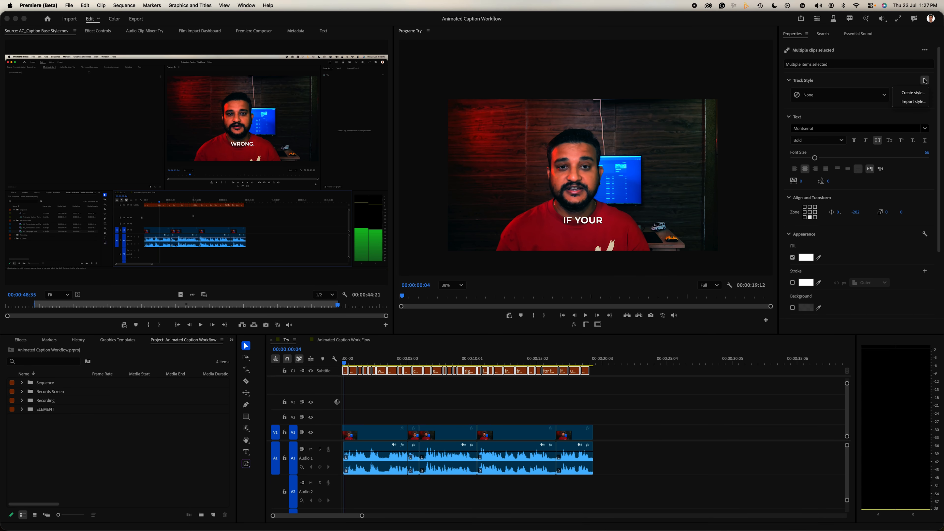
pyautogui.click(914, 94)
pyautogui.write('Caption O')
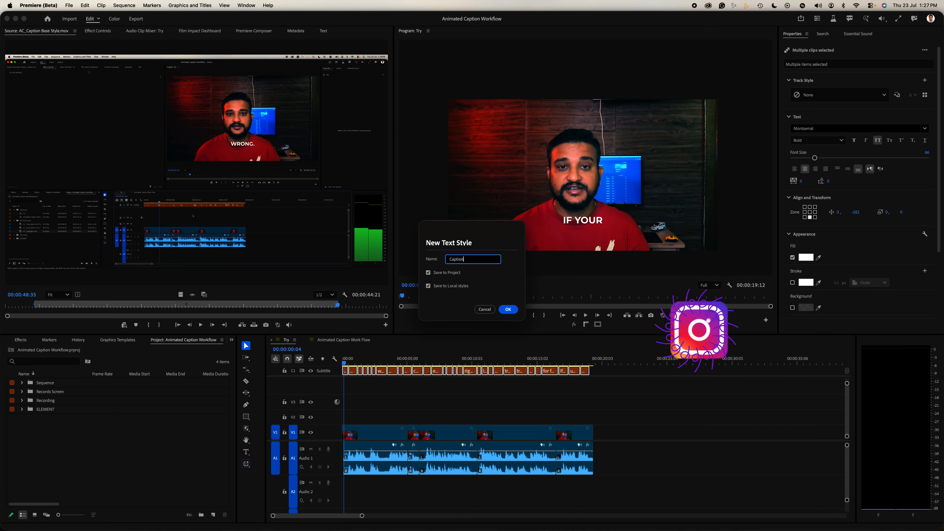
pyautogui.click(507, 309)
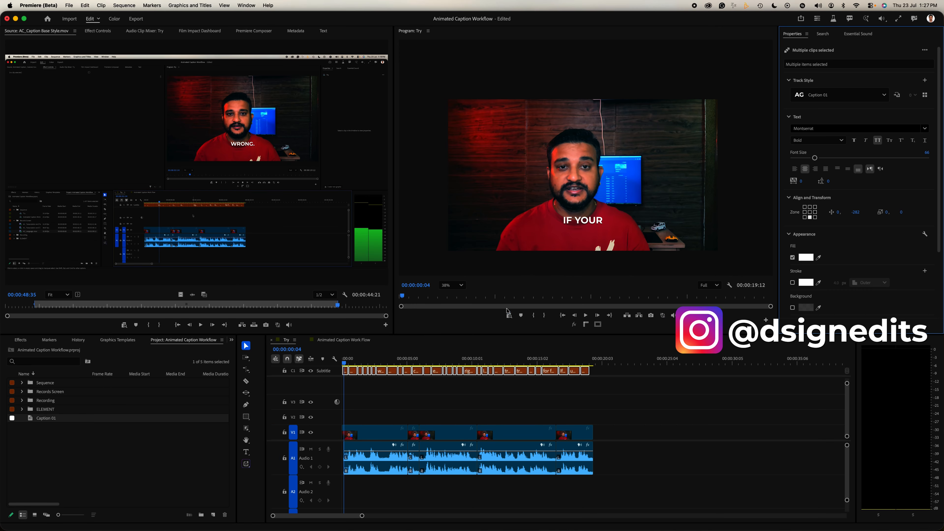
# Look for the Caption 01 style among the track styles and in the caption translation style options
pyautogui.click(869, 92)
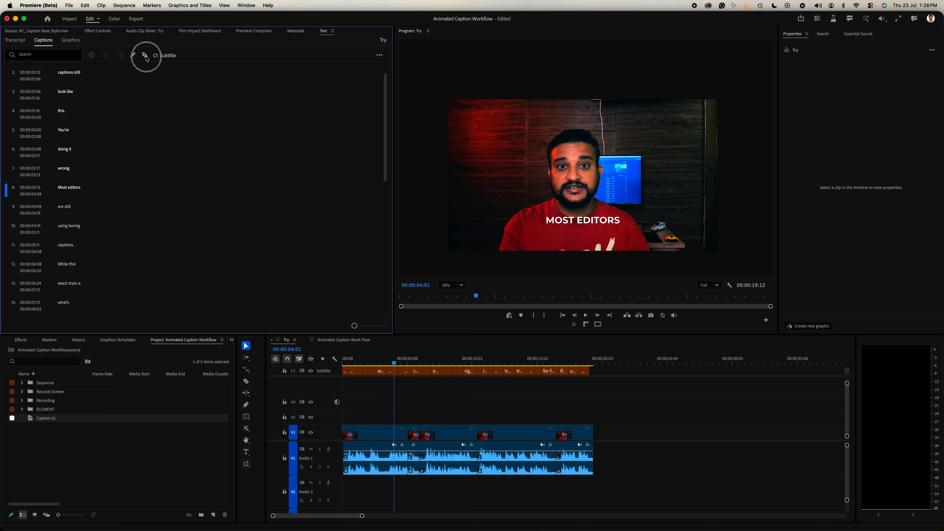
pyautogui.click(145, 56)
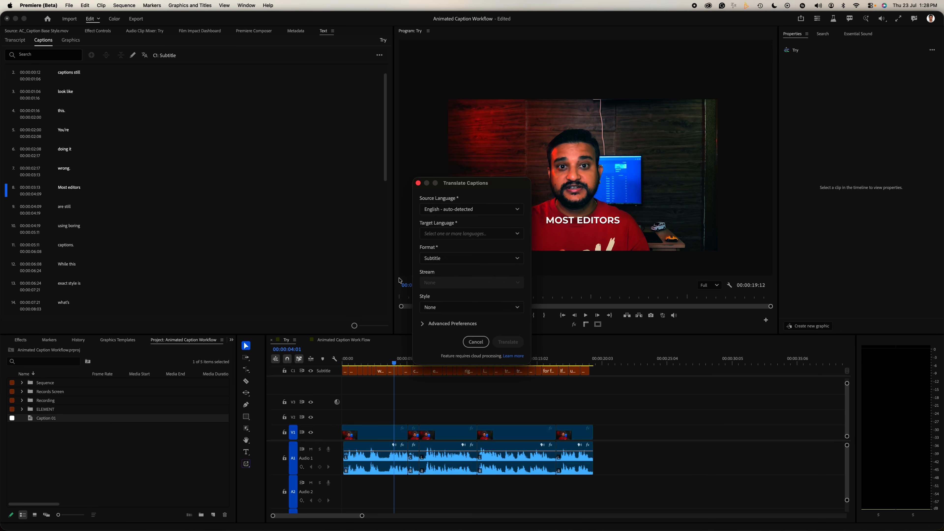
pyautogui.click(455, 305)
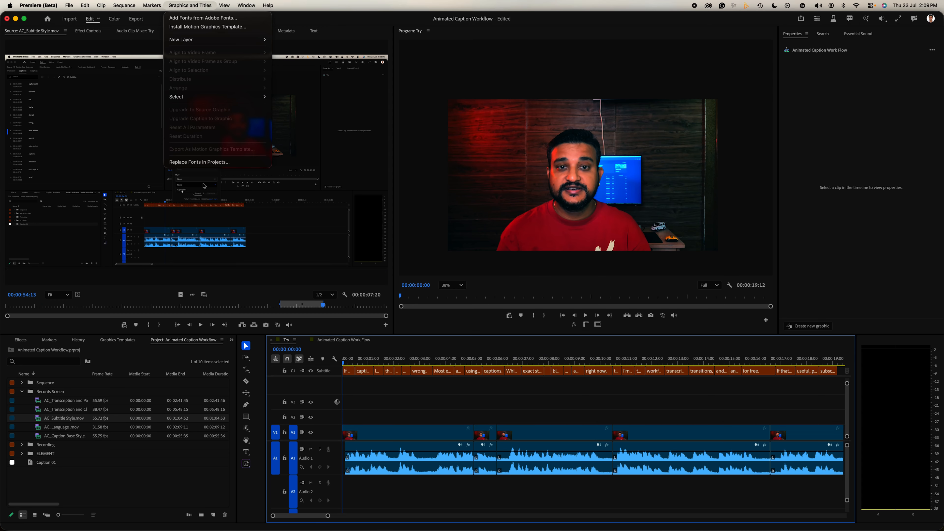
# Select every caption clip on the subtitle track and upgrade the captions to graphics
pyautogui.click(373, 403)
pyautogui.press('a')
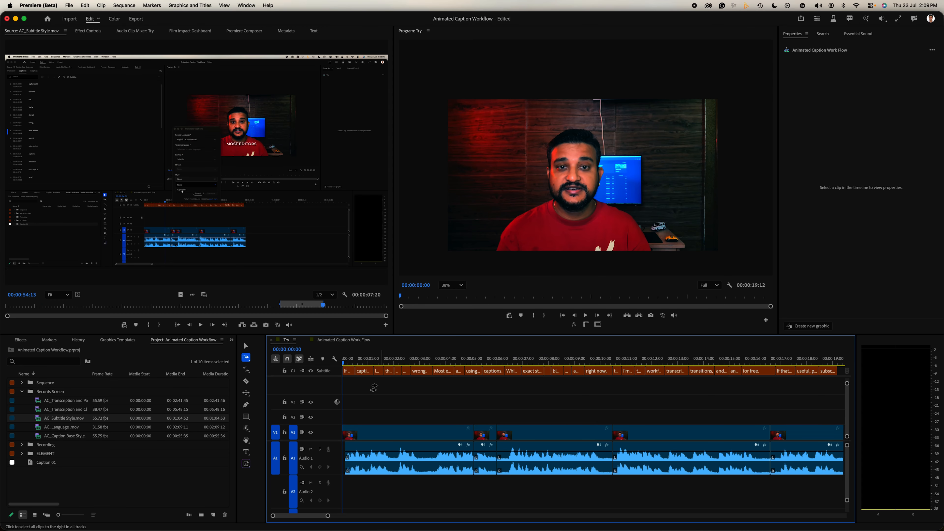
pyautogui.click(350, 372)
pyautogui.press('v')
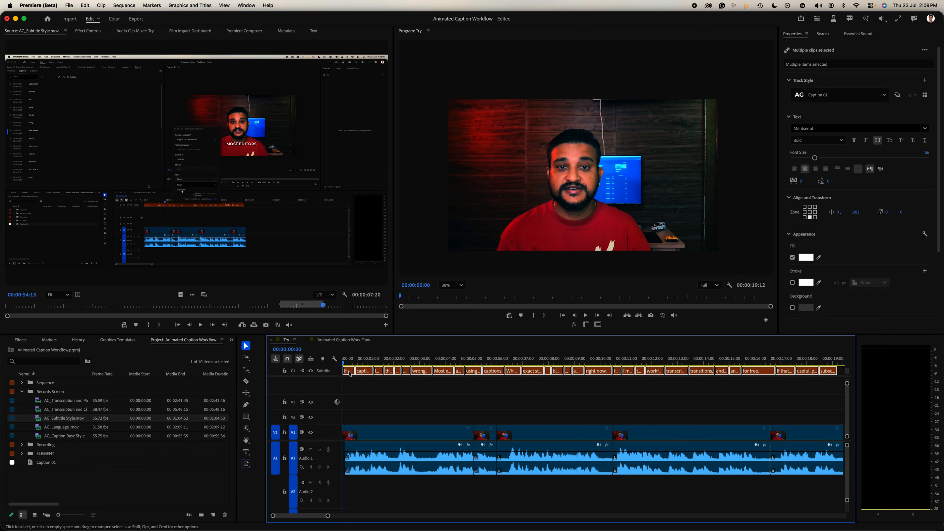
pyautogui.click(178, 4)
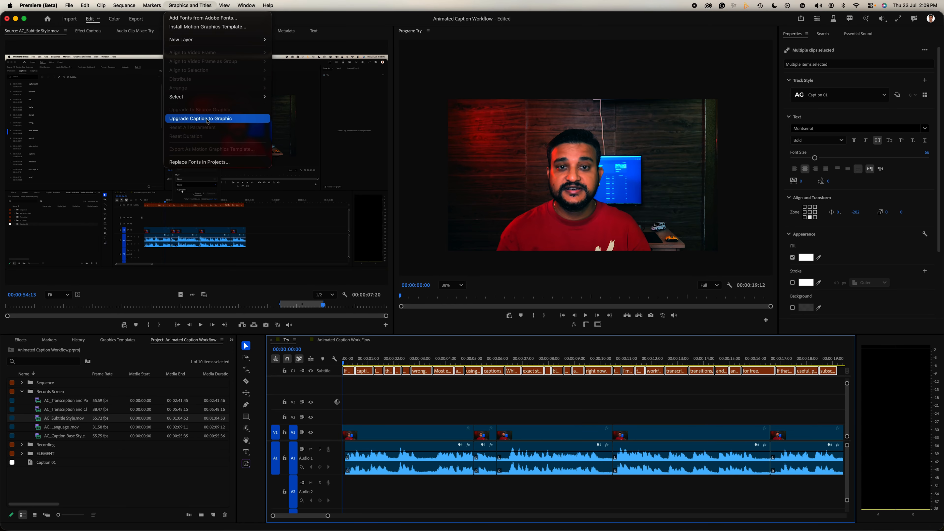
pyautogui.click(196, 121)
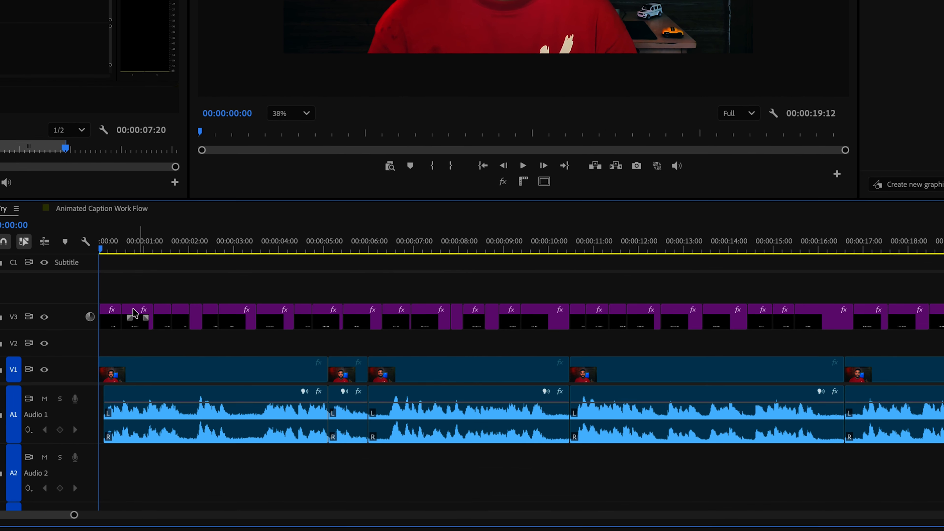
# Apply the Transform video effect to the first caption graphic, "If your"
pyautogui.moveTo(112, 290); pyautogui.dragTo(616, 342)
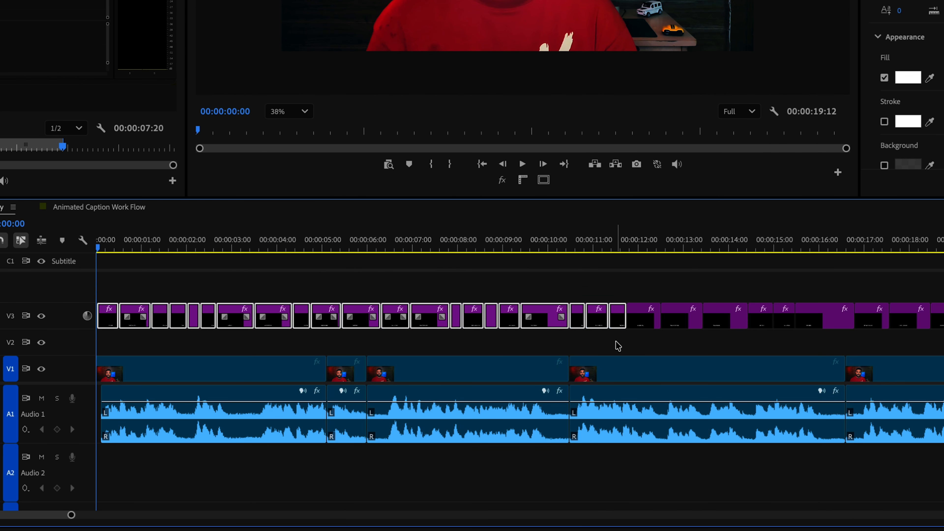
pyautogui.click(150, 287)
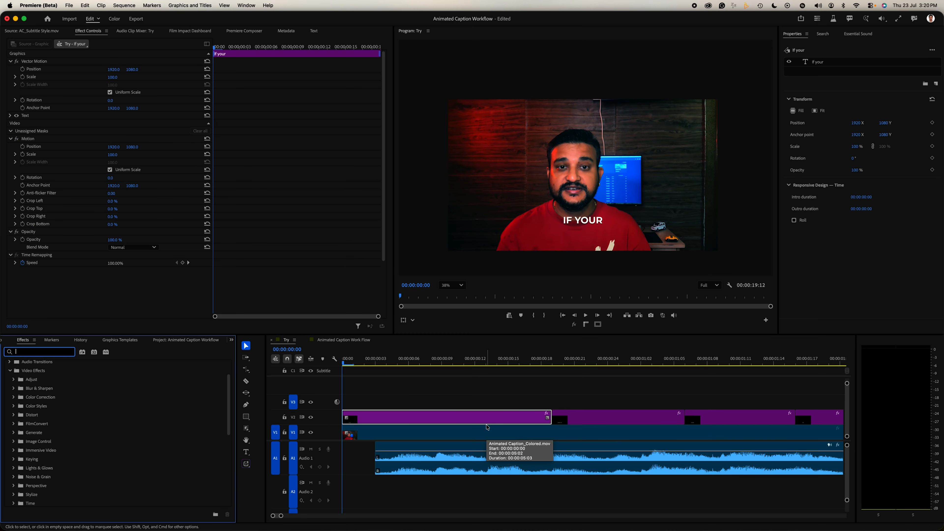
pyautogui.write('transform')
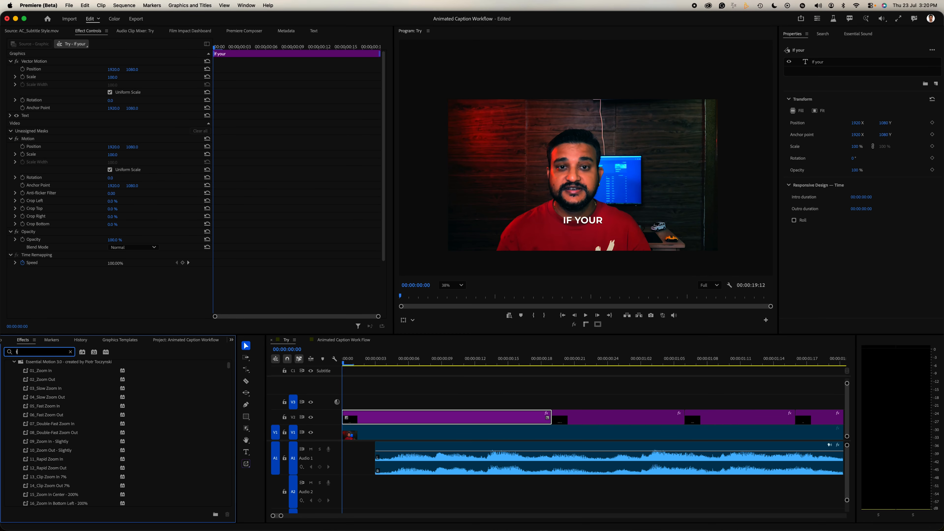
pyautogui.scroll(-5, 27, 449)
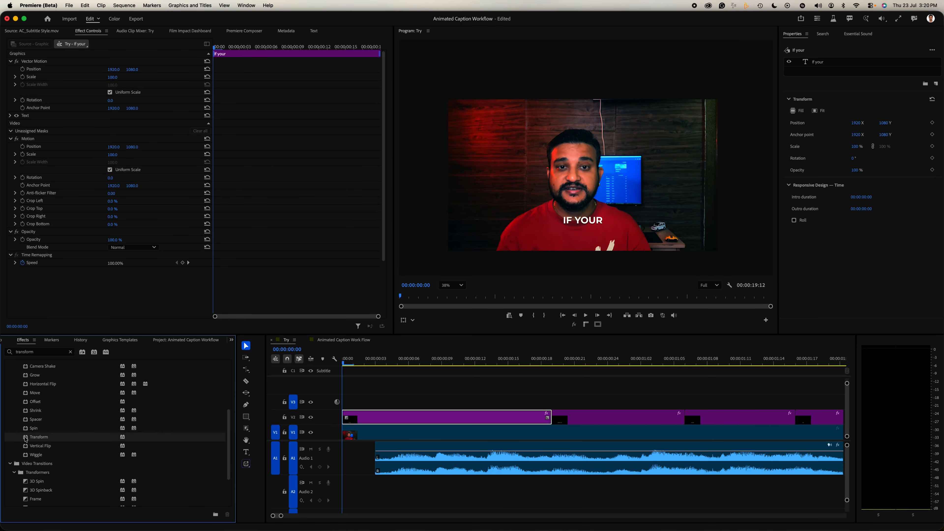
pyautogui.doubleClick(25, 439)
# Keyframe the Transform effect's vertical position from 1000 to 1080 over seven frames and its opacity from 0 to 100 over four frames
pyautogui.click(36, 117)
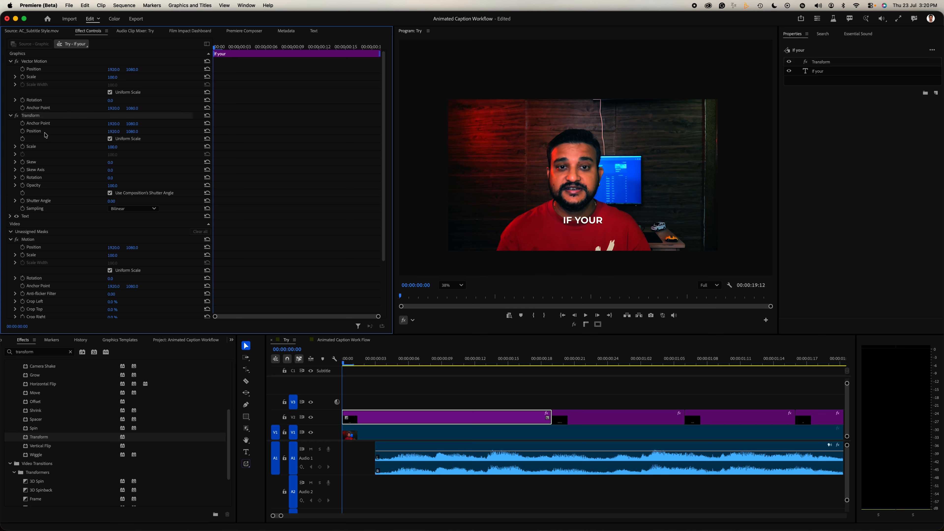
pyautogui.press('space')
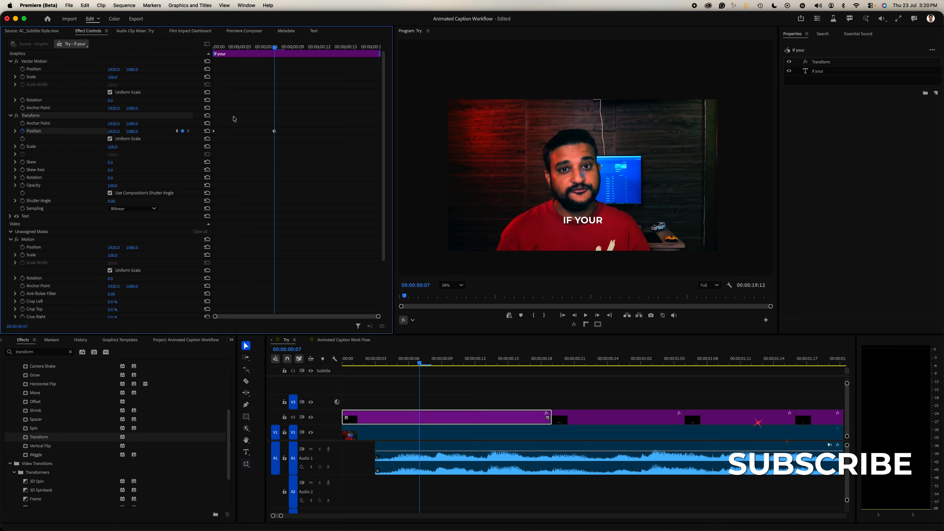
pyautogui.press('Home')
pyautogui.click(22, 185)
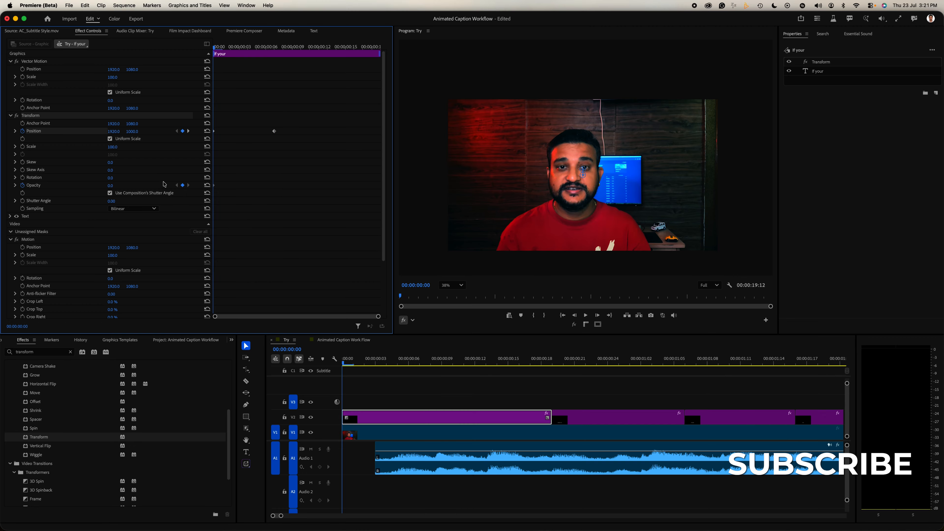
pyautogui.press('space')
pyautogui.click(183, 185)
pyautogui.click(110, 185)
pyautogui.write('100')
pyautogui.press('Return')
# Add the Gaussian Blur (Legacy) effect above Transform and keyframe its blurriness down to 0 at frame 4
pyautogui.hotkey('shift', '7')
pyautogui.write('gaussi')
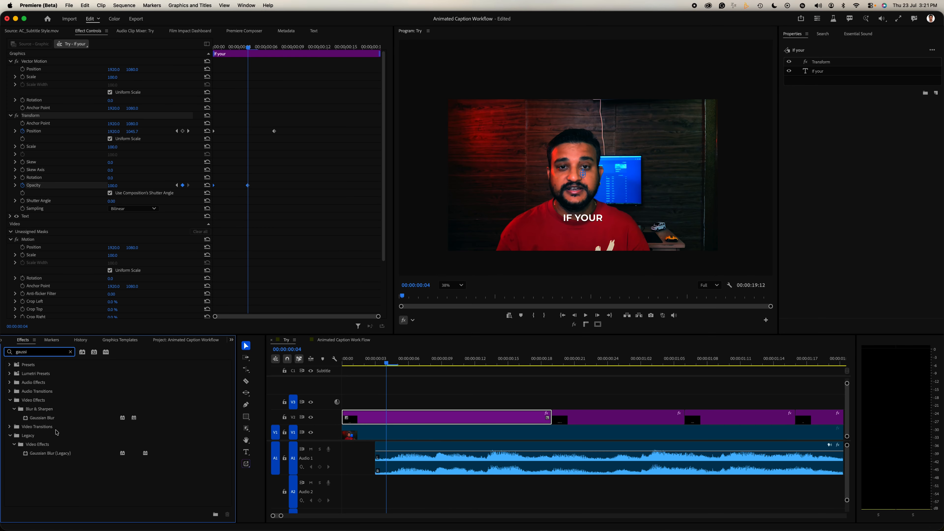
pyautogui.moveTo(50, 452); pyautogui.dragTo(99, 123)
pyautogui.click(188, 216)
# Apply Ease Out to the starting keyframes of the blur, position and opacity, and Ease In to their ending keyframes
pyautogui.moveTo(225, 116); pyautogui.dragTo(204, 223)
pyautogui.rightClick(214, 219)
pyautogui.moveTo(245, 289)
pyautogui.click(301, 347)
pyautogui.moveTo(235, 115); pyautogui.dragTo(313, 241)
pyautogui.rightClick(249, 219)
pyautogui.moveTo(282, 290)
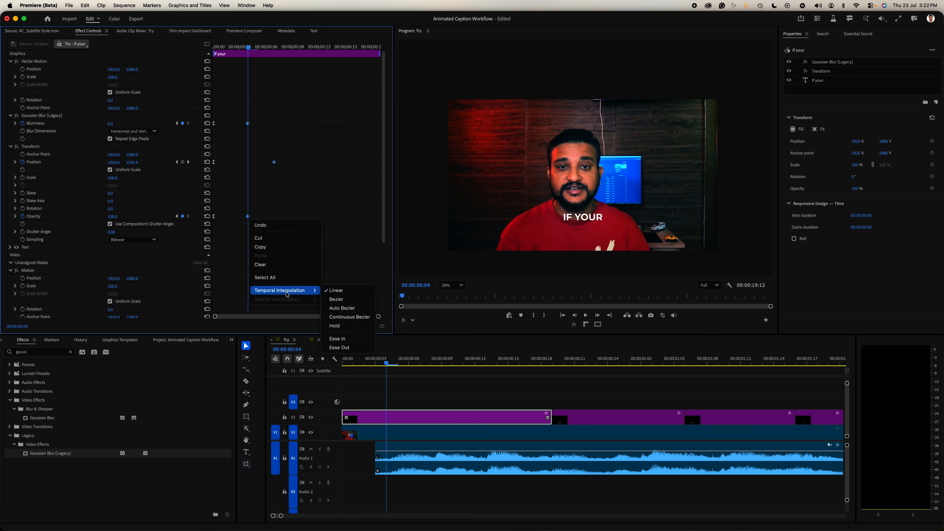
pyautogui.click(347, 338)
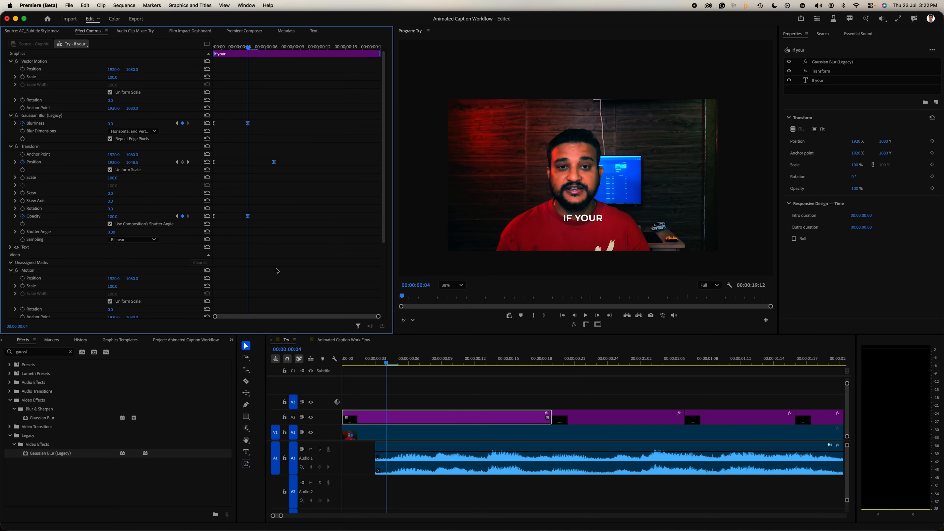
# Shape the Transform position's velocity curve so the speed peaks early, and play the caption's animation
pyautogui.click(15, 163)
pyautogui.moveTo(267, 185); pyautogui.dragTo(246, 191)
pyautogui.moveTo(349, 363)
pyautogui.mouseDown()
pyautogui.moveTo(366, 365)
pyautogui.moveTo(334, 365)
pyautogui.mouseUp()
pyautogui.press('space')
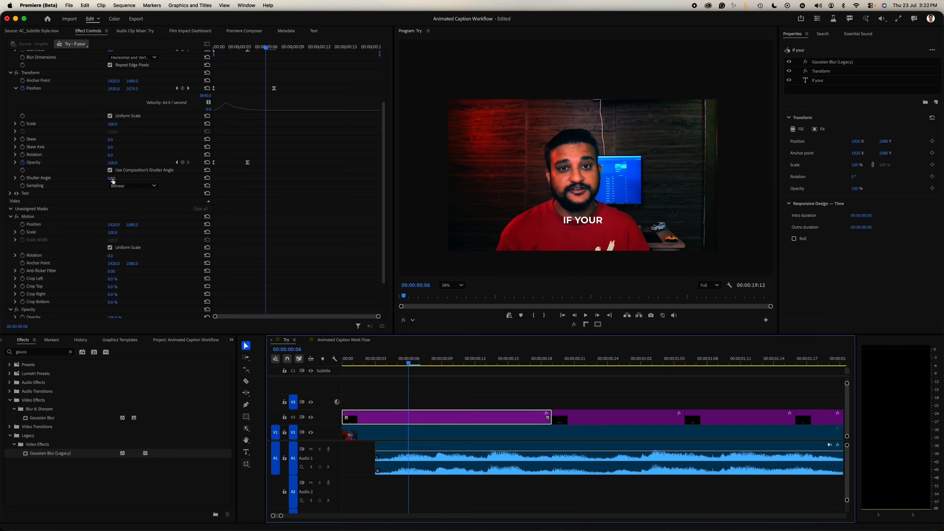
# Set the Transform shutter angle to 360, turn off Use Composition's Shutter Angle, and scrub through the caption's entrance
pyautogui.moveTo(112, 179); pyautogui.dragTo(112, 178)
pyautogui.click(109, 170)
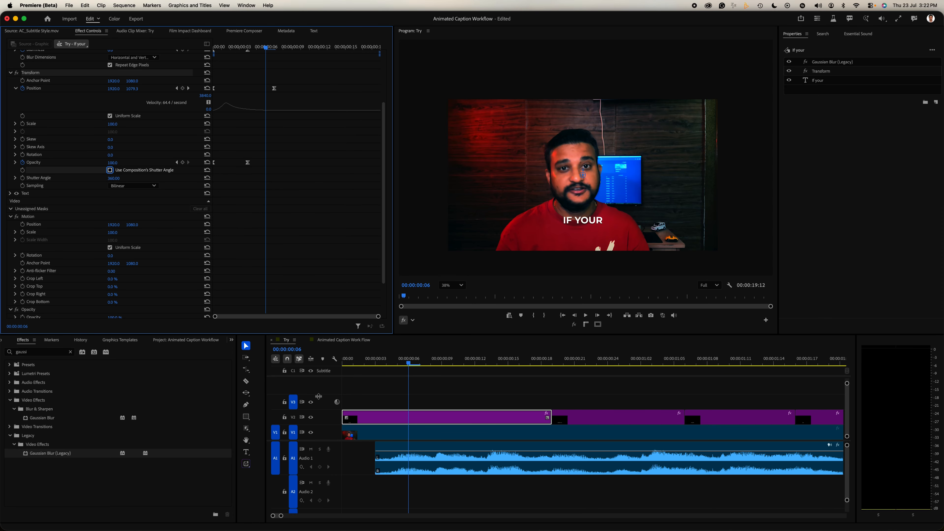
pyautogui.click(391, 386)
pyautogui.moveTo(396, 365); pyautogui.dragTo(375, 371)
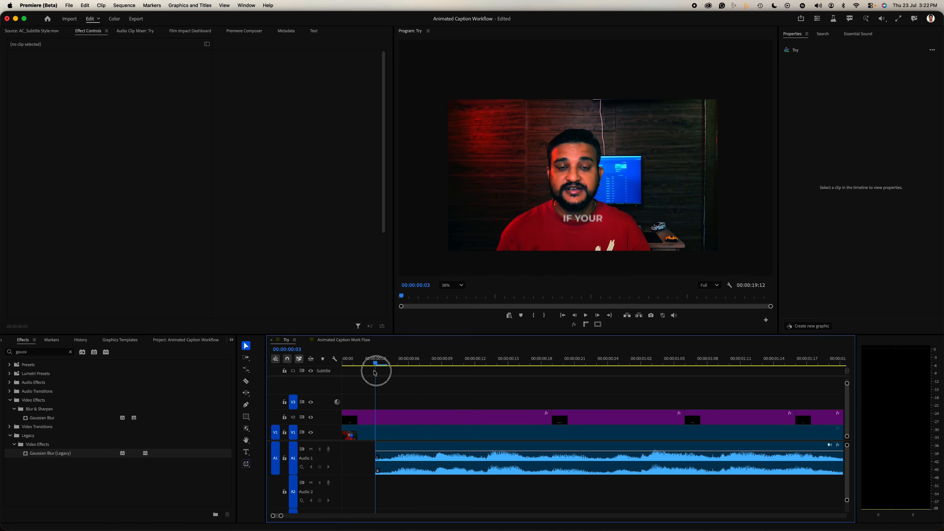
pyautogui.click(386, 417)
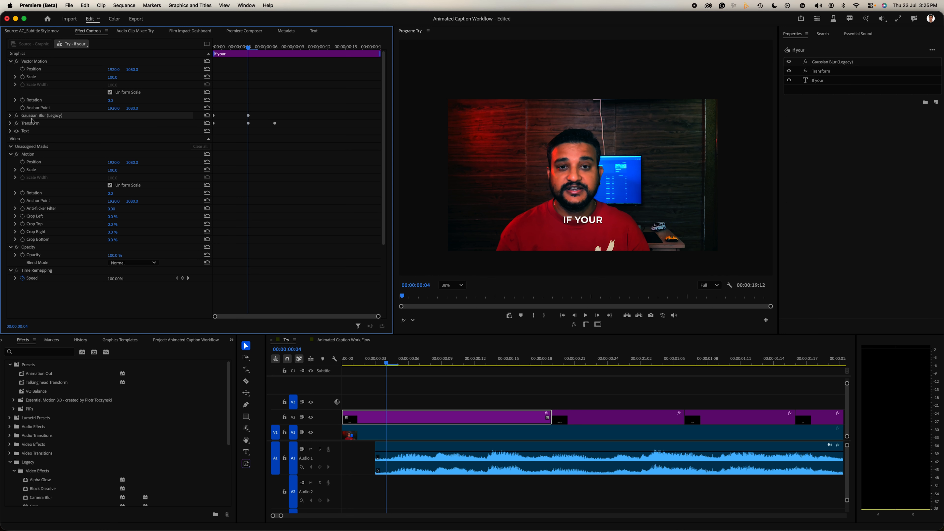
# Save the Gaussian Blur (Legacy) and Transform effects as a preset named Animation In, anchored to the in point
pyautogui.keyDown('super'); pyautogui.click(31, 123); pyautogui.keyUp('super')
pyautogui.rightClick(31, 124)
pyautogui.click(52, 140)
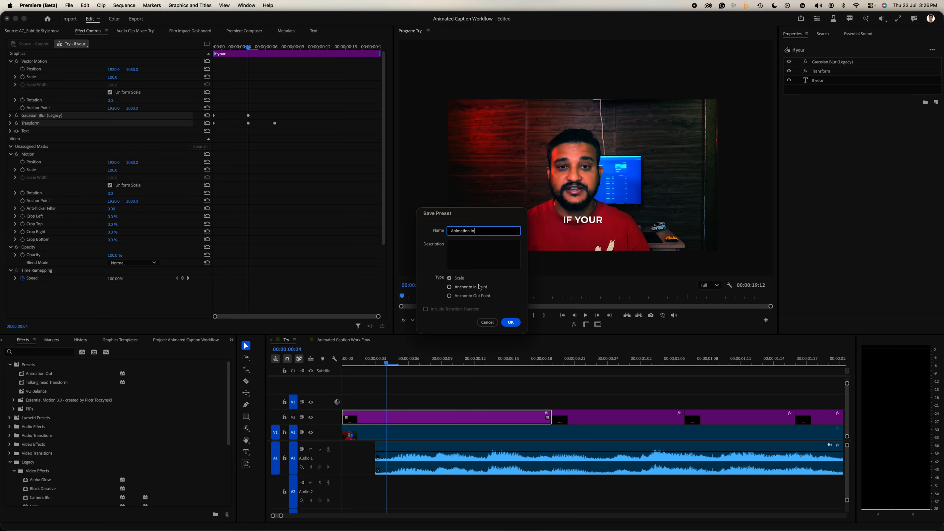
pyautogui.click(449, 287)
pyautogui.click(511, 322)
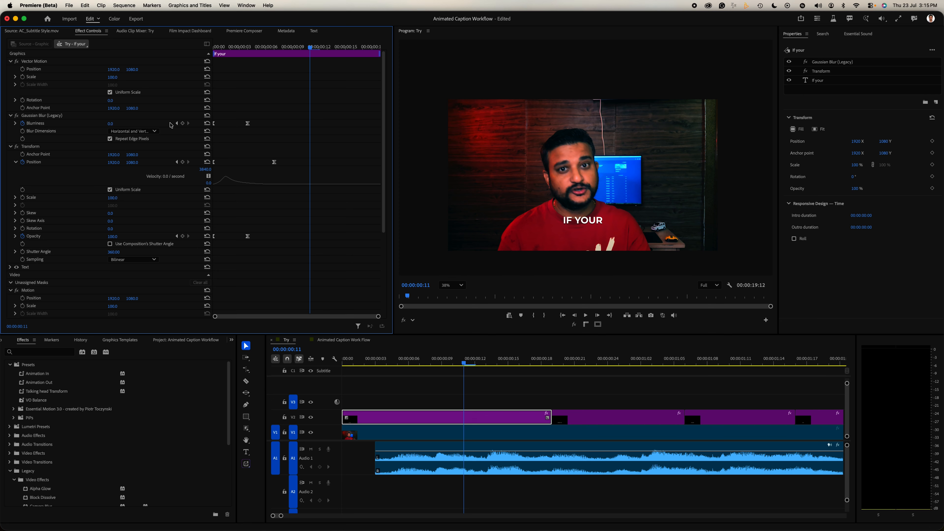
# Add Blurriness and Opacity keyframes at frame 11 of the caption and shift them nearer to the clip's end
pyautogui.click(182, 123)
pyautogui.click(182, 237)
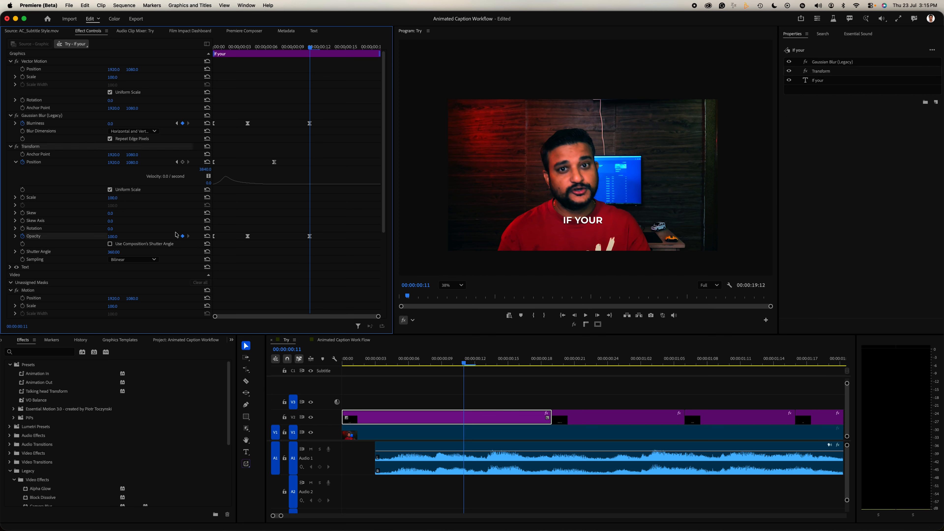
pyautogui.moveTo(295, 114); pyautogui.dragTo(339, 241)
pyautogui.click(188, 236)
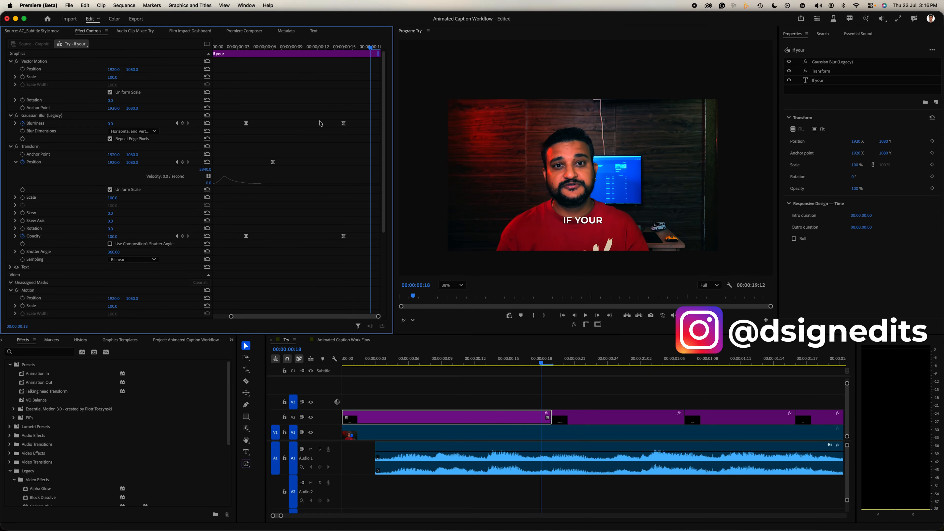
# Add a Blurriness keyframe of 35 at the end of the "If your" caption
pyautogui.press('Right')
pyautogui.click(182, 124)
pyautogui.click(112, 124)
pyautogui.write('35')
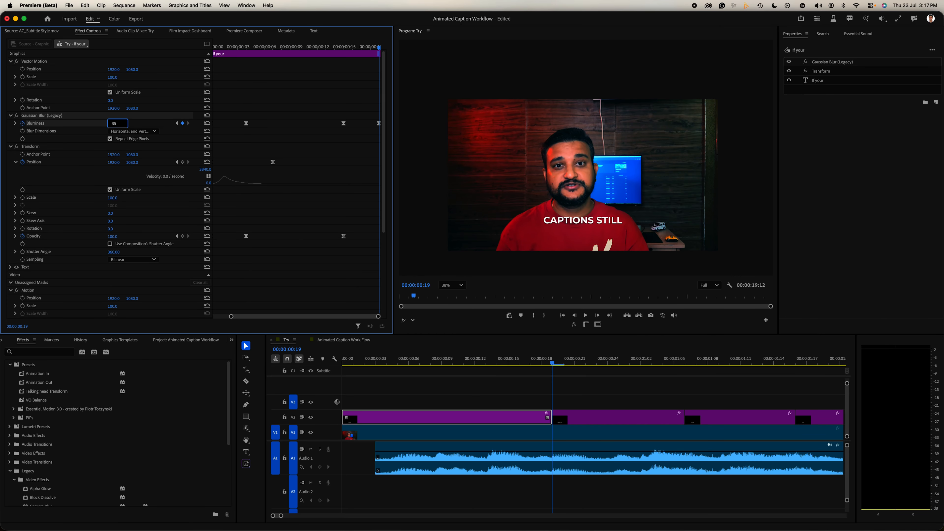
# Keyframe the Transform's vertical position to 1000 at the clip's end and shape its velocity curve to speed up late
pyautogui.click(182, 162)
pyautogui.write('1000')
pyautogui.press('Return')
pyautogui.moveTo(298, 185); pyautogui.dragTo(338, 185)
# Add a Transform opacity keyframe of 0 at the end of the caption
pyautogui.click(183, 237)
pyautogui.click(114, 236)
pyautogui.write('0')
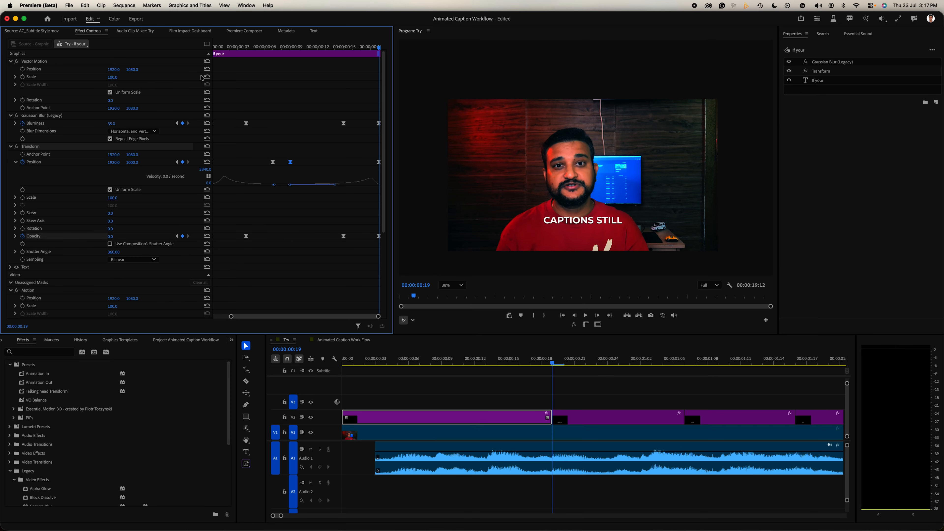